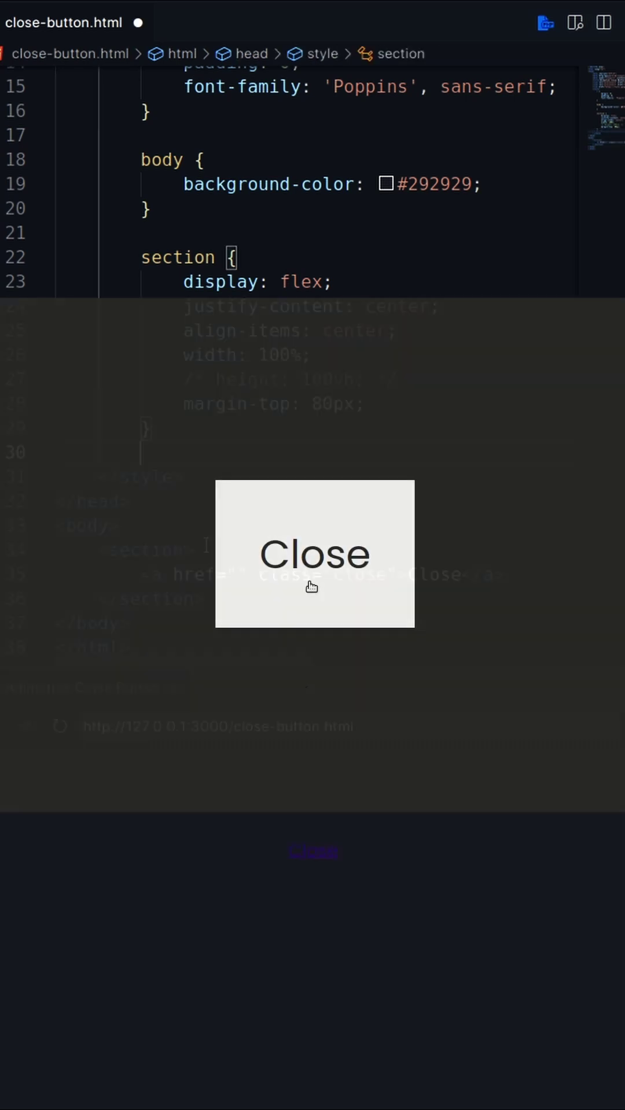
type("{")
Give .close a transparent background, transparent text colour and no text decoration.
key("Return")
type("bgc")
key("Tab")
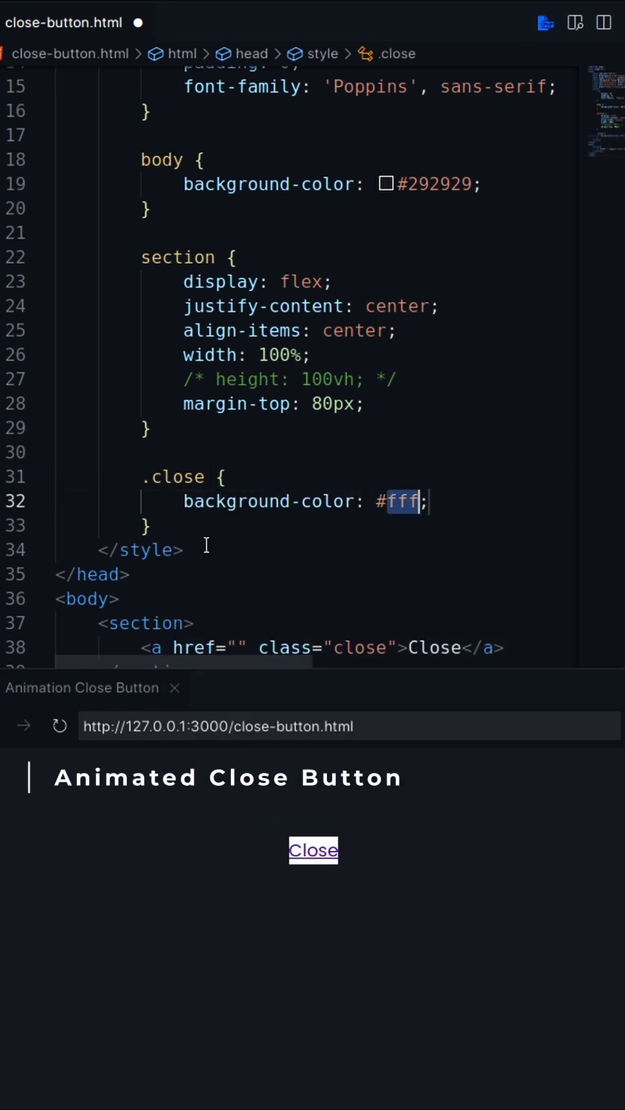
key("Return")
key("Return")
type("t-d")
key("Tab")
key("Return")
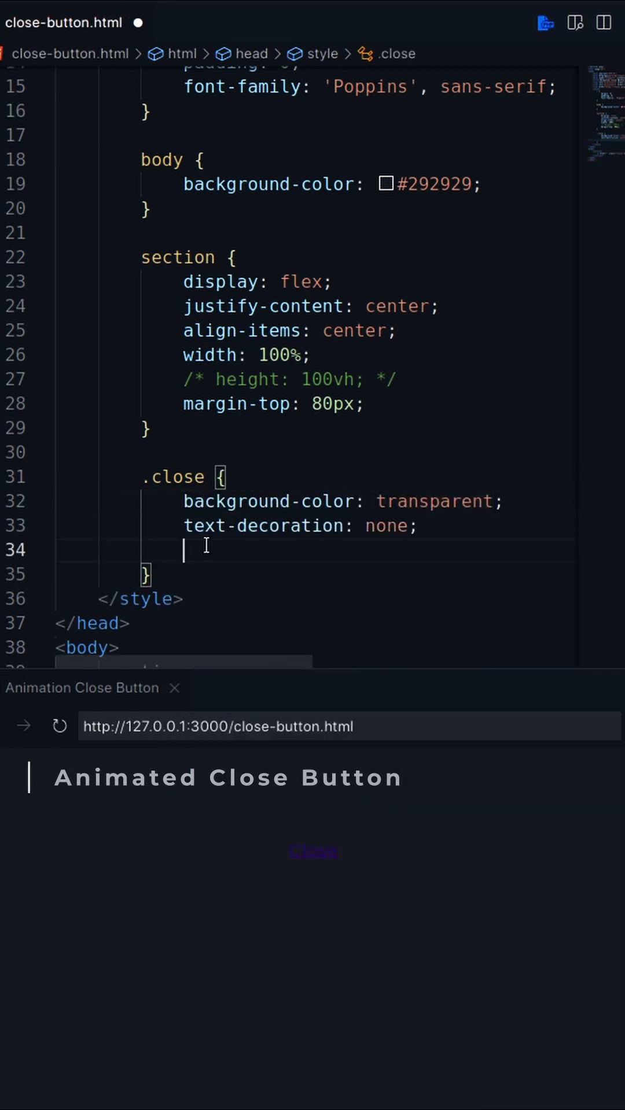
type("co")
key("Down")
key("Return")
type("tra")
key("Return")
key("Return")
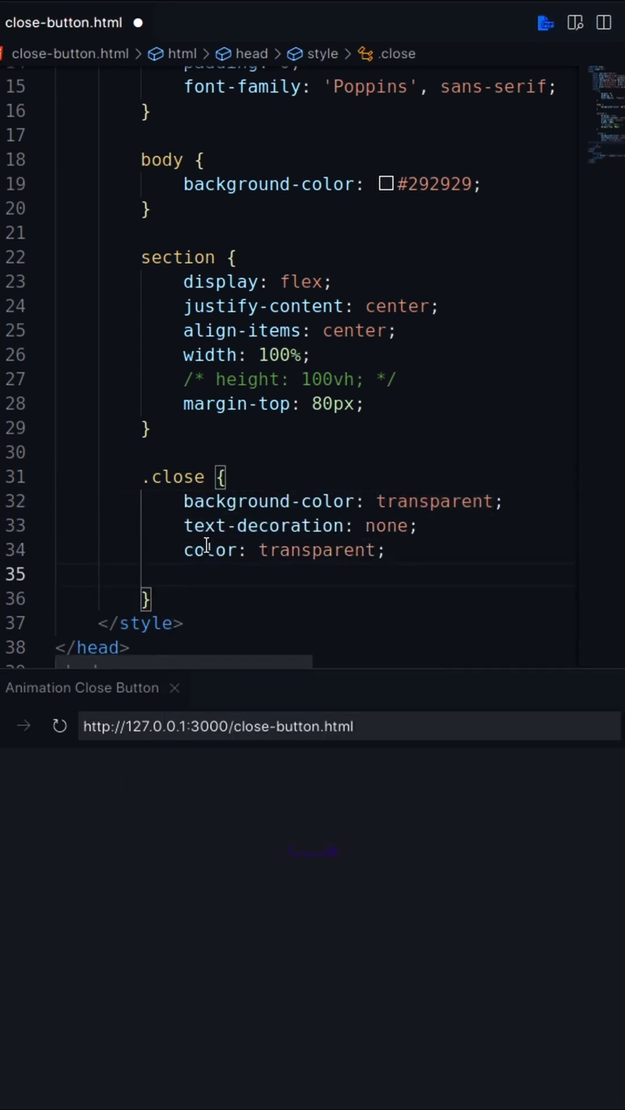
type("cur")
Add pointer cursor, 18px font, 20px padding, hidden overflow, relative position and a transition.
key("Tab")
type("px")
key("End")
key("Return")
type("p")
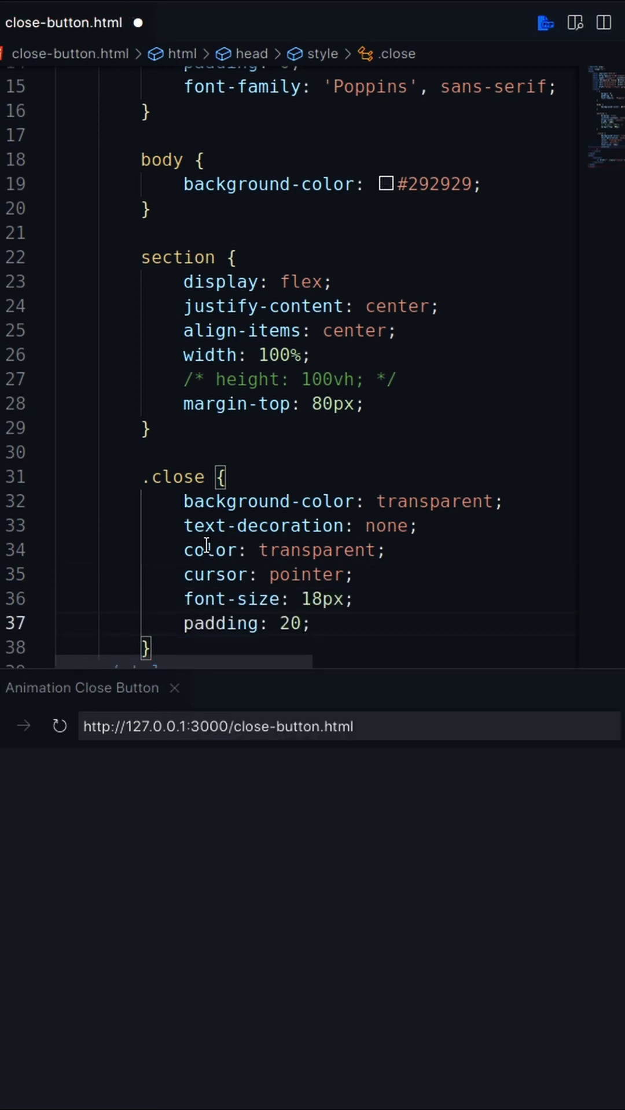
type("px")
key("End")
key("Return")
type("ov")
key("Tab")
key("End")
key("Return")
type("pore")
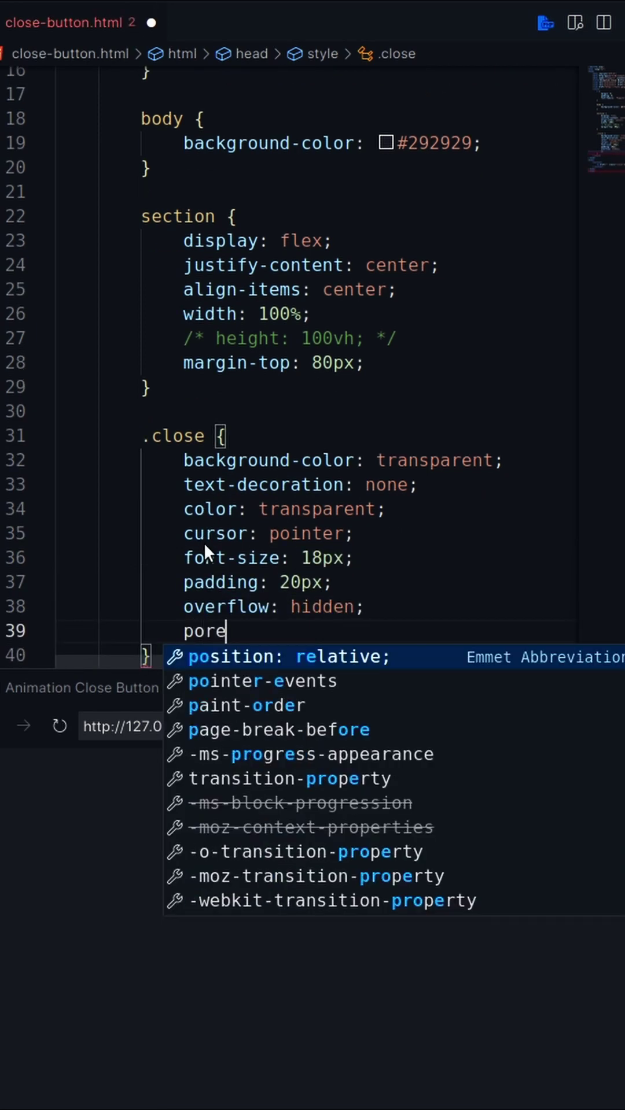
key("Tab")
key("End")
key("Return")
type("tra")
key("Tab")
type("0.2s all ease-in-out")
Save the stylesheet and begin a .close::before, .close::after rule below .close.
key("ctrl+s")
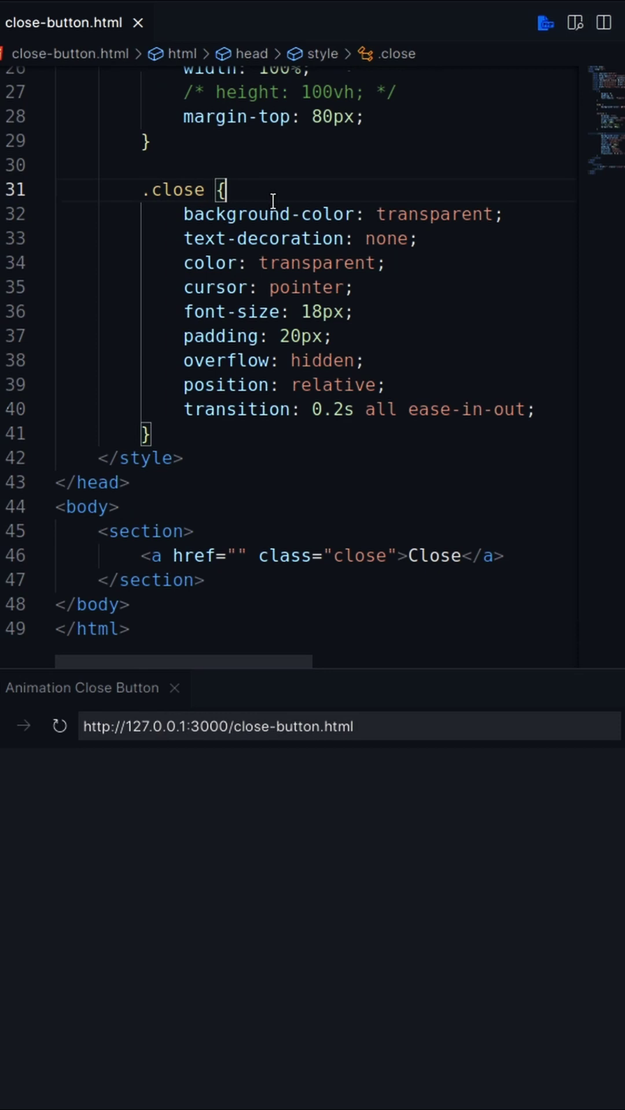
left_click(179, 436)
key("Return")
key("Return")
type(".close::before,")
Give the lines absolute position, empty content, #fff background, left 0, 100% width, 2px height.
key("Return")
type(".close::after {")
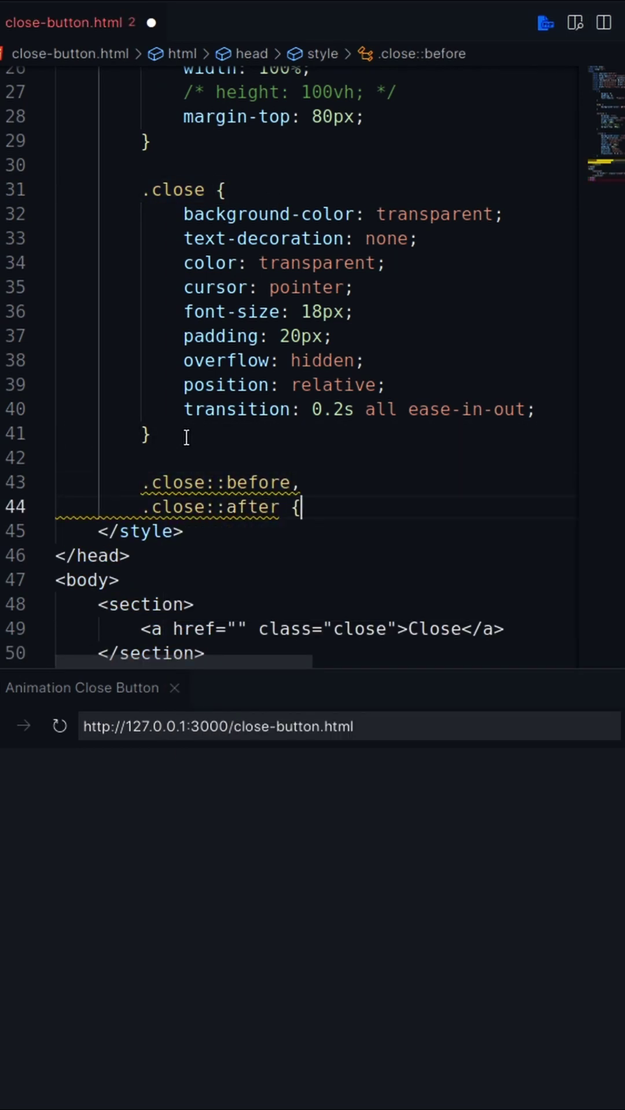
key("Return")
type("position: absolute; content: ''; background-color: #fff;")
key("Return")
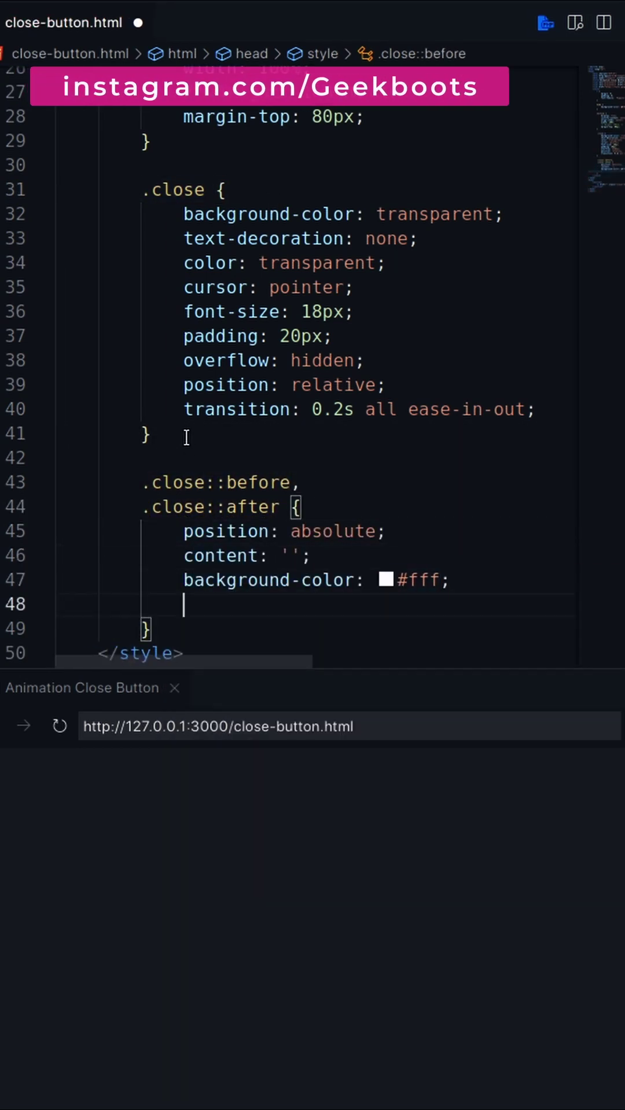
type("left: 0;100%;")
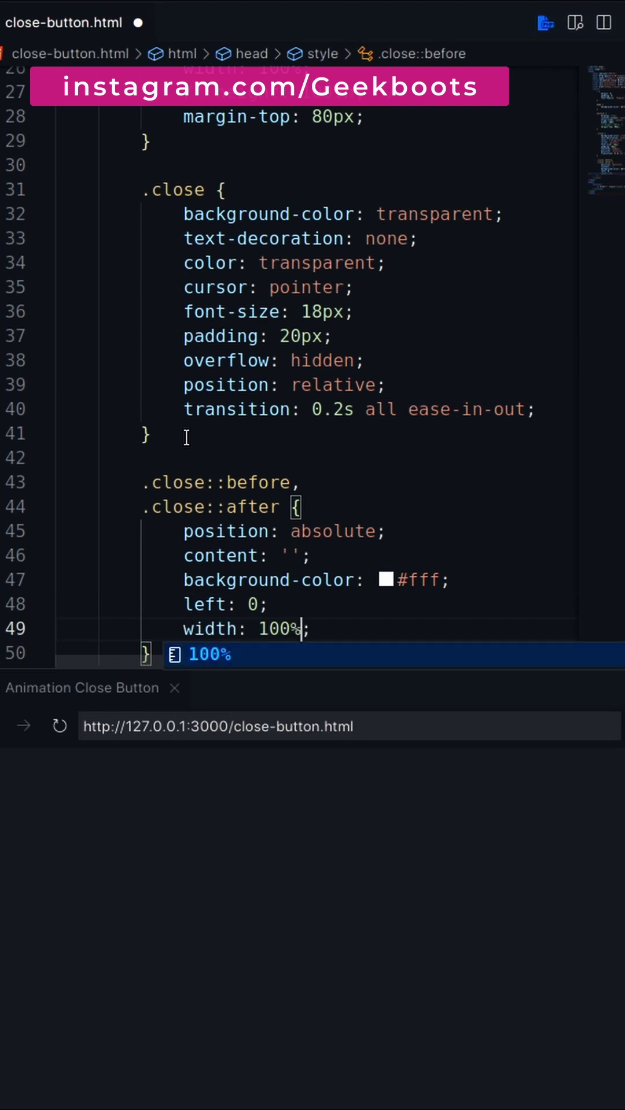
key("End")
key("Return")
type("2px")
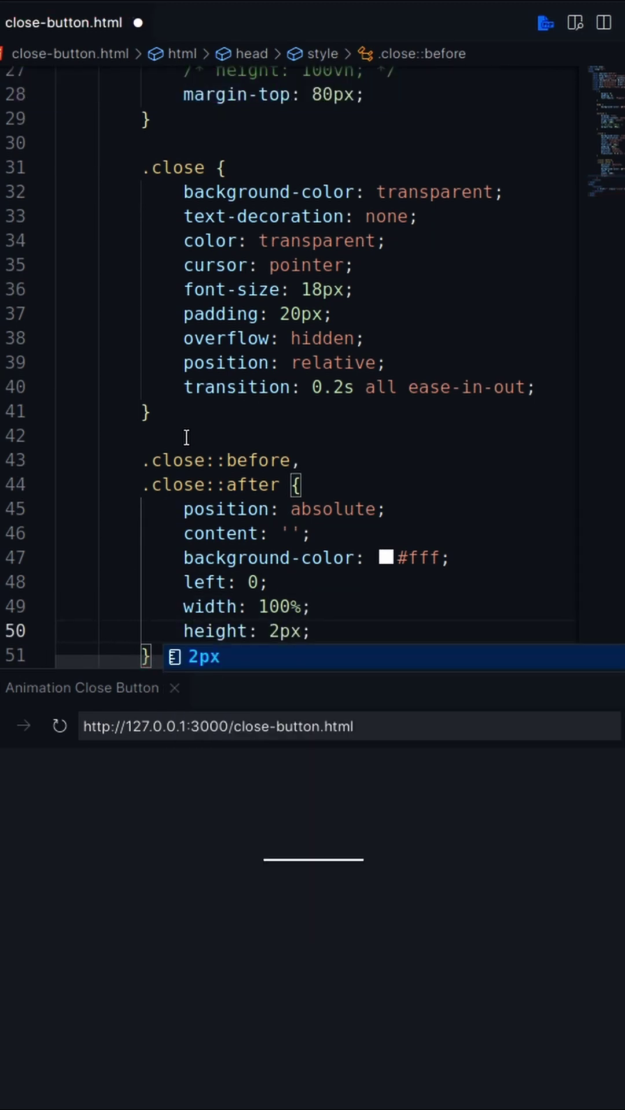
key("End")
key("Return")
type("ta")
type("r")
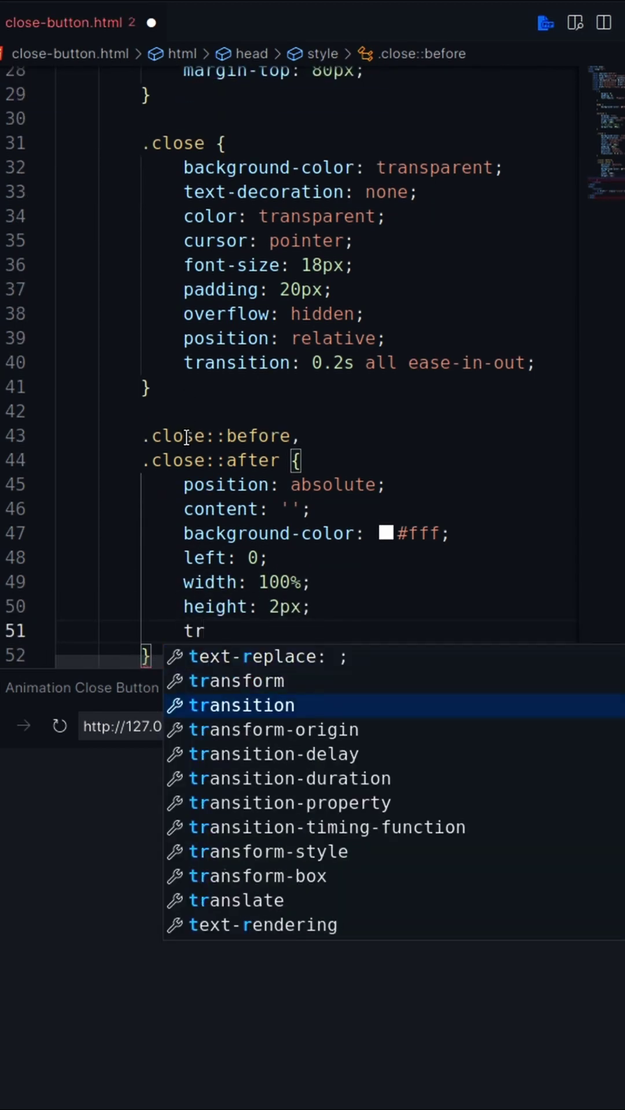
type("ansform-o")
Add a center-left transform origin and a 0.2s ease-in-out transition, then save.
key("Return")
type("center left;")
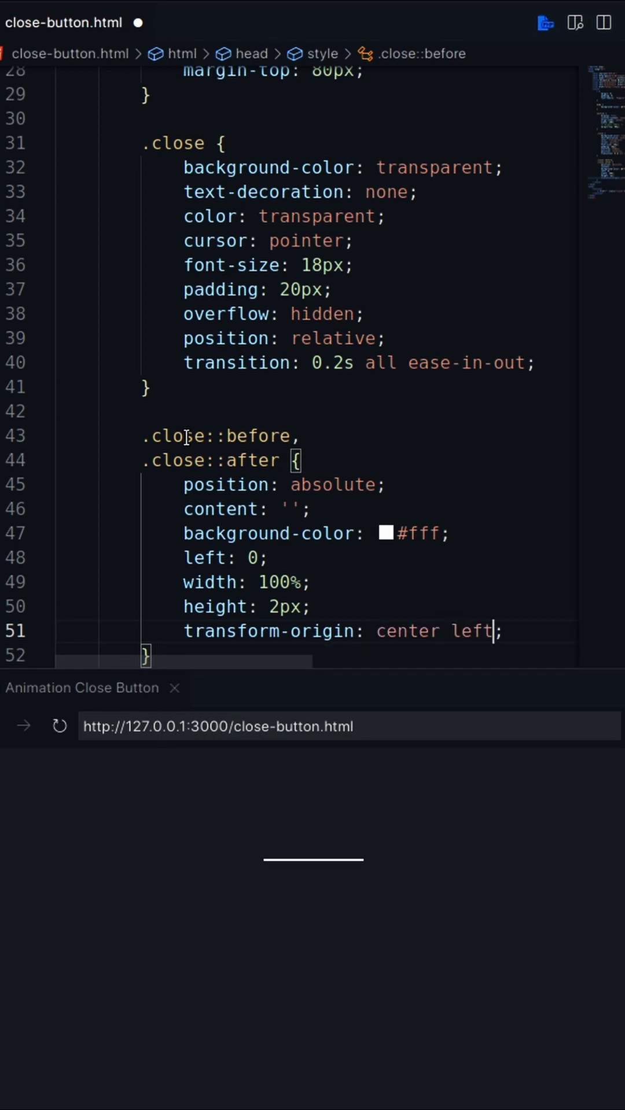
key("End")
key("Return")
type("tra")
key("Return")
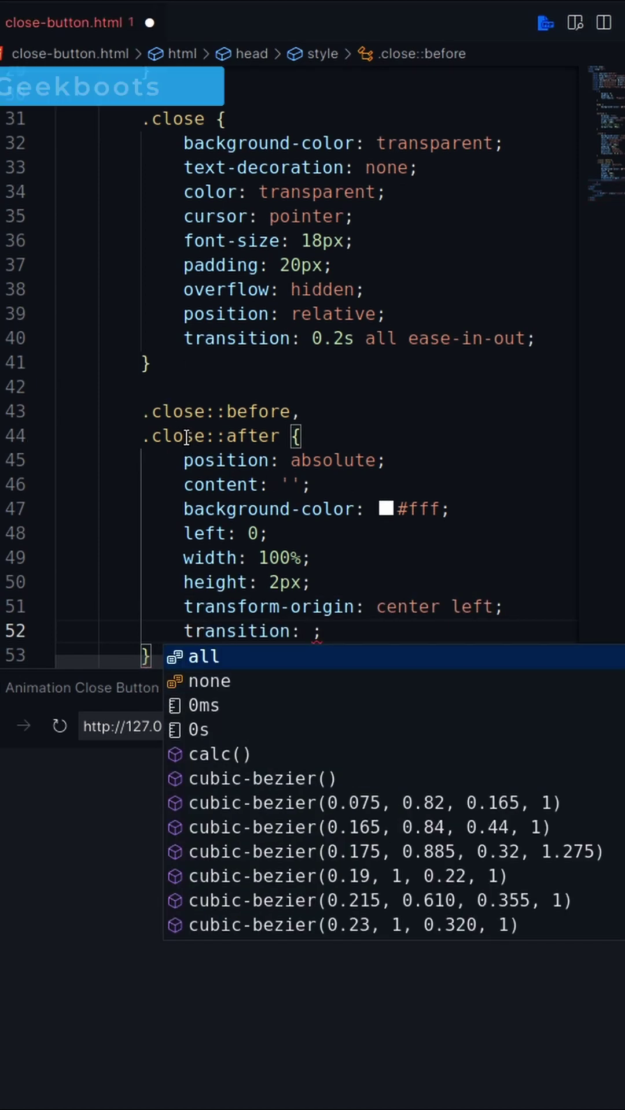
type("0.2s all e")
key("Down")
key("Down")
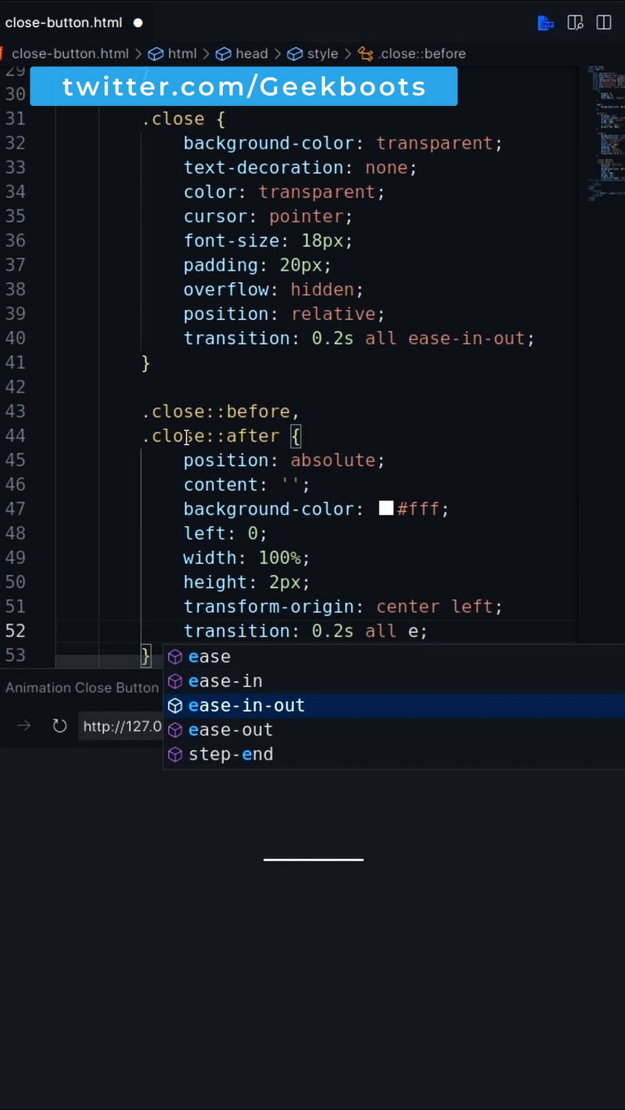
key("Return")
key("ctrl+s")
scroll(186, 436, "down", 3)
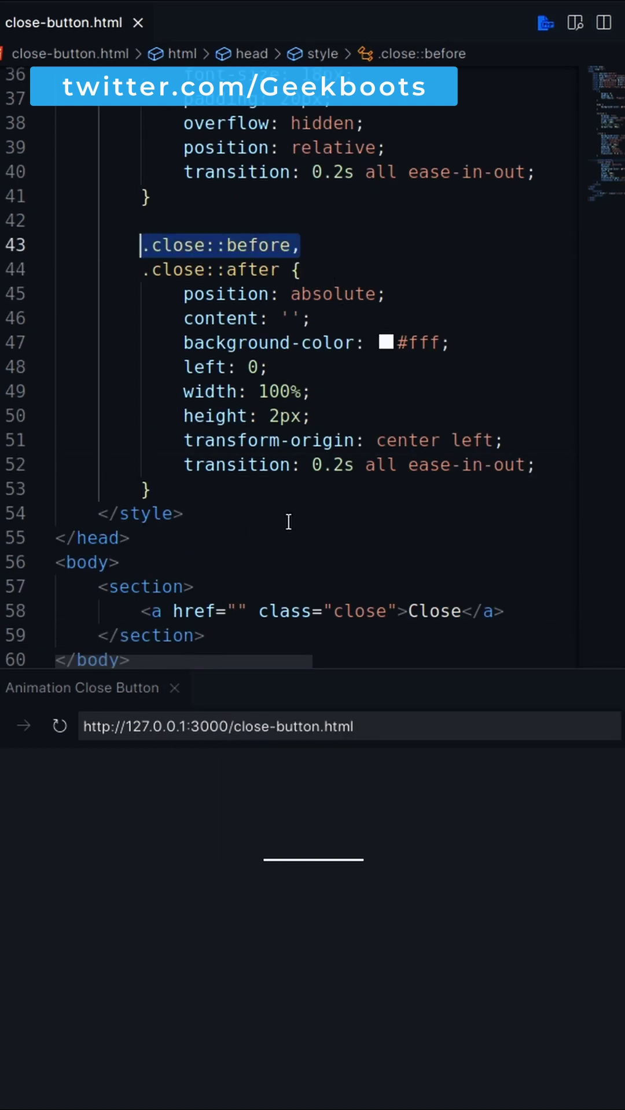
Add a .close::before rule with top 0 and transform rotate(45deg).
left_click(202, 495)
key("Return")
key("Return")
type(".close::before,")
type("top: 0;")
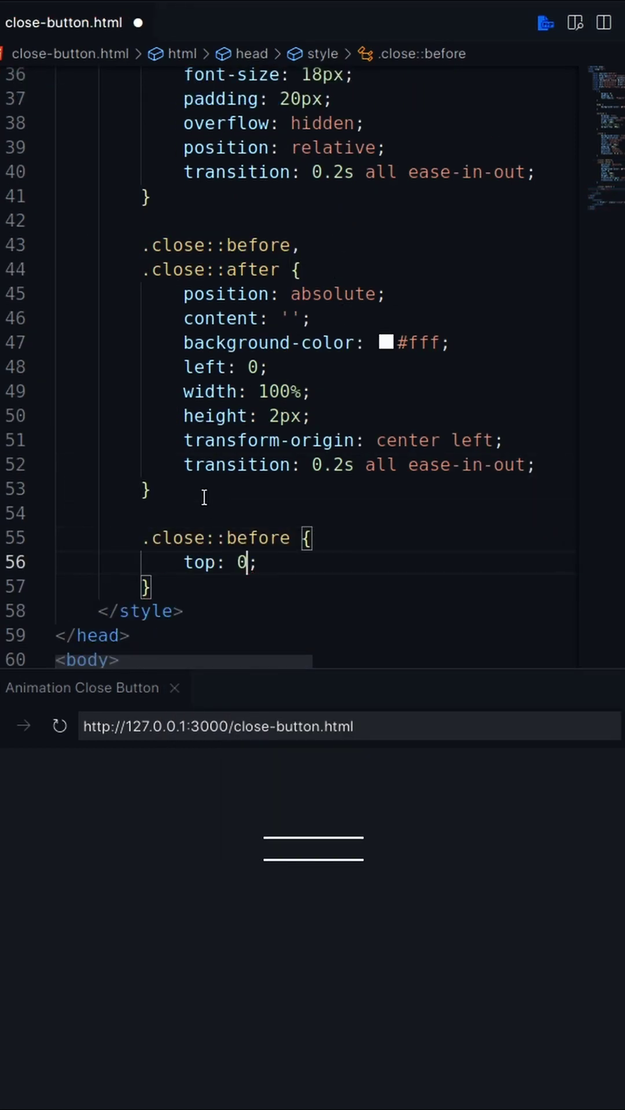
type("tra")
key("Down")
key("Return")
type("rotate();")
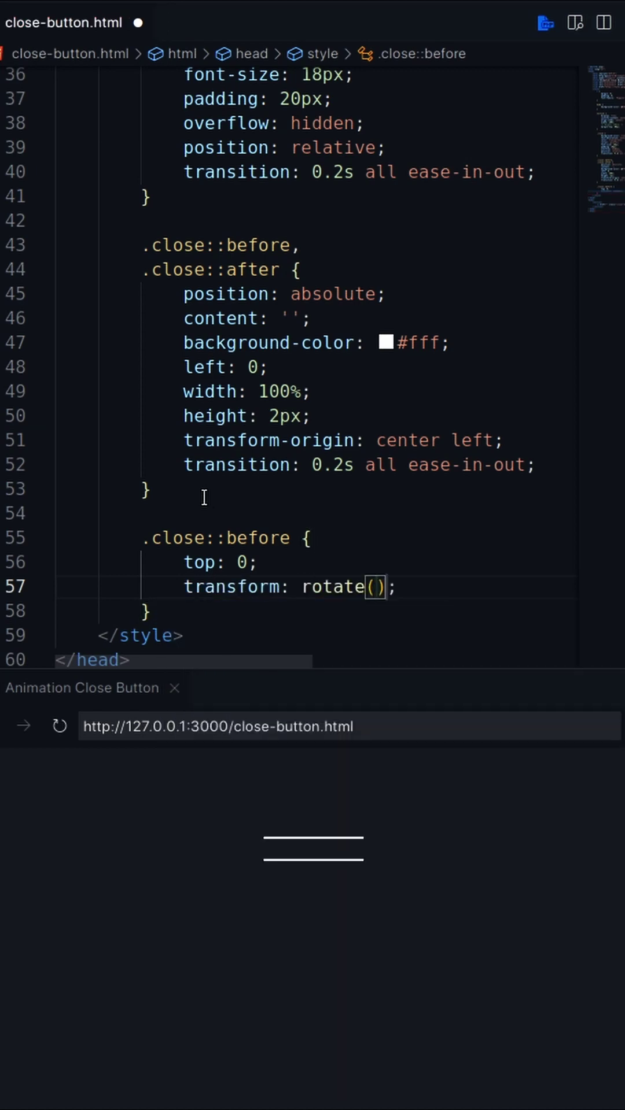
Duplicate the .close::before rule directly below itself.
key("shift+Up")
key("shift+Up")
key("shift+Up")
key("ctrl+c")
key("Down")
key("End")
key("Return")
key("Return")
key("ctrl+v")
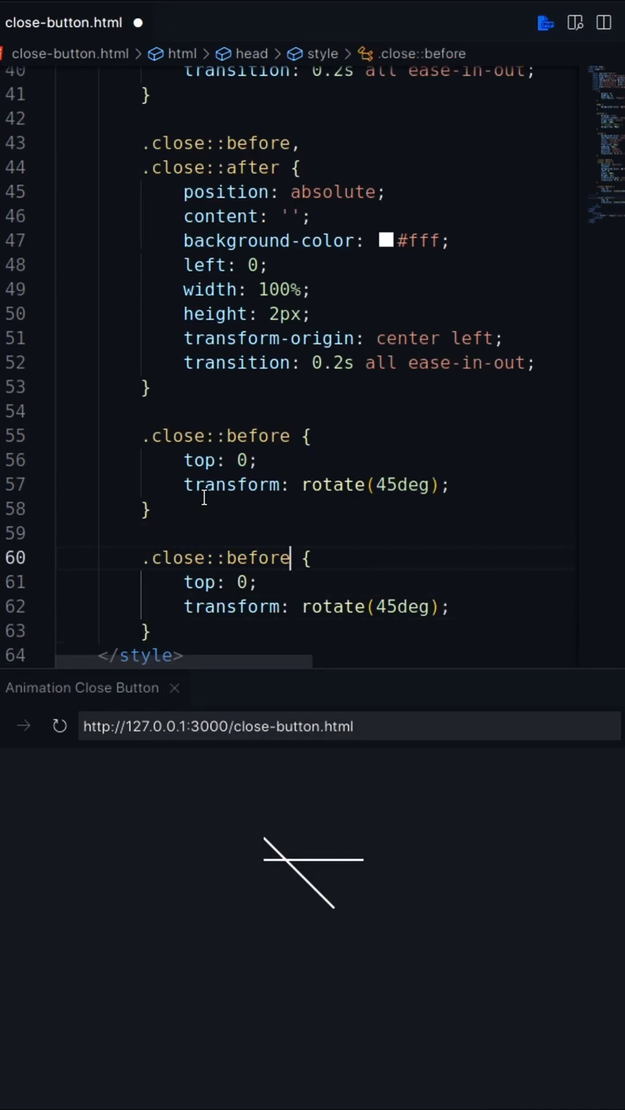
Turn the copy into .close::after with bottom 0 and rotate(-45deg).
key("BackSpace")
key("BackSpace")
key("BackSpace")
type("after")
key("Down")
key("Home")
key("shift+ctrl+Right")
type("bottom")
key("Down")
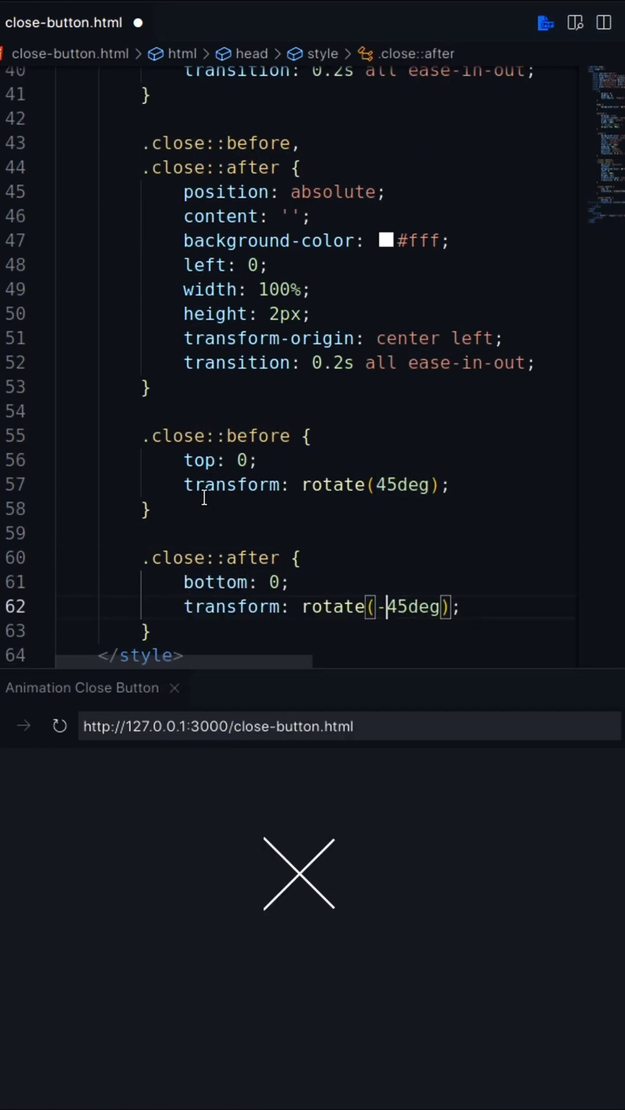
scroll(237, 503, "down", 3)
left_click(197, 464)
key("Return")
key("Return")
type(".close {")
Give .close:hover a white background and #292929 text colour, and save.
key("Return")
type("background-color: #fff;")
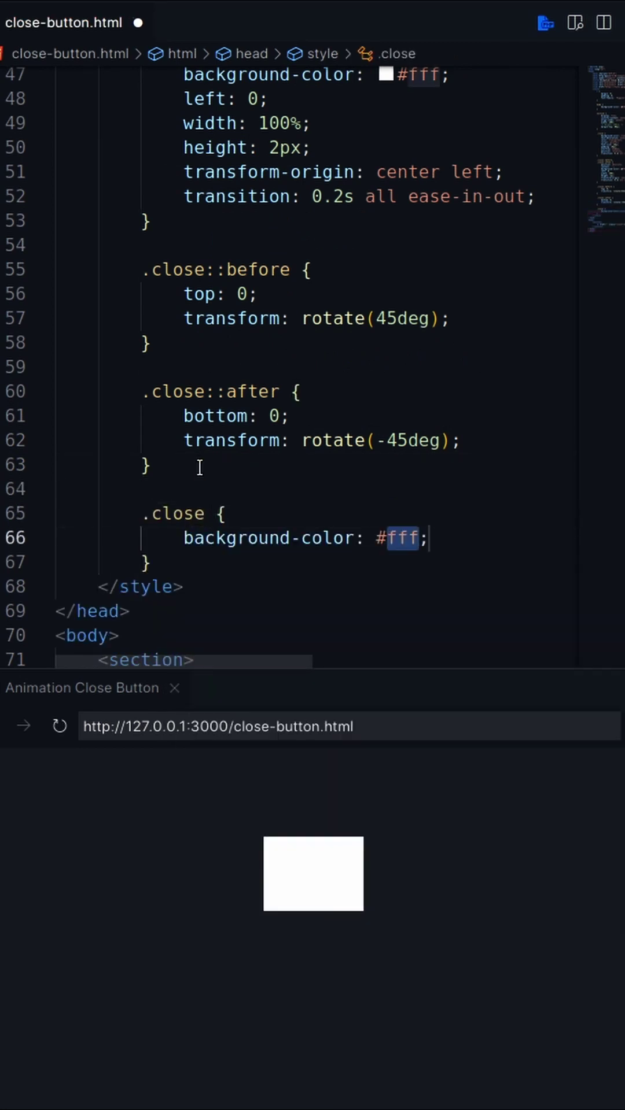
type(":hover")
key("Down")
key("End")
key("Return")
type("color: #292929;")
key("ctrl+s")
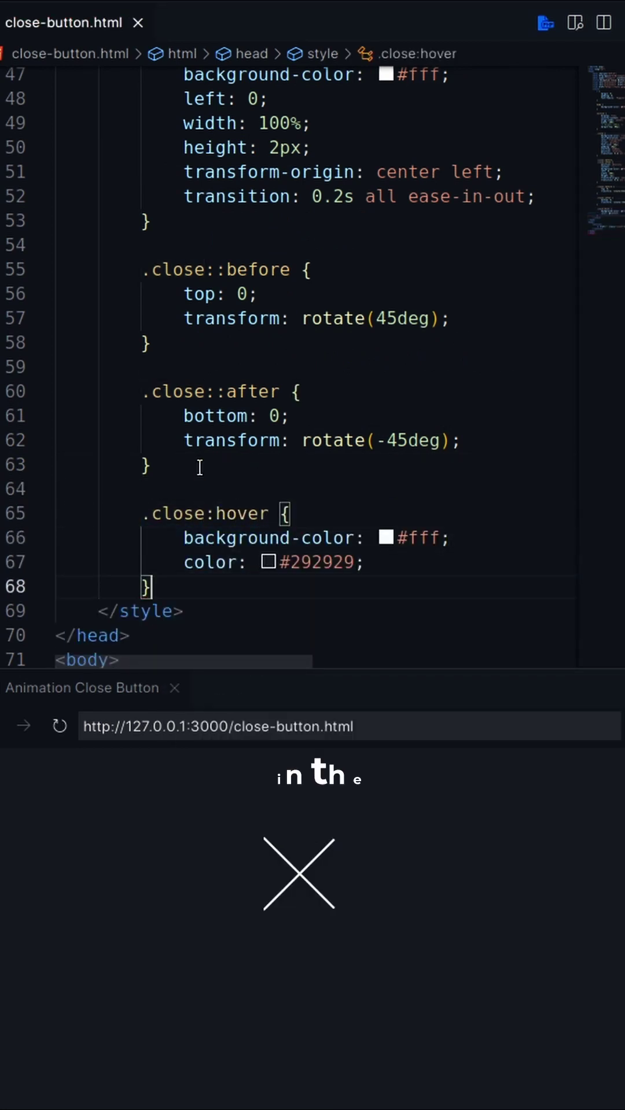
Create a .close:hover::before, .close:hover::after selector from copies of the hover selector.
key("ctrl+c")
key("Down")
key("Down")
key("Down")
key("End")
key("Return")
key("Return")
key("ctrl+v")
key("Left")
key("Left")
type("::before")
key("shift+Home")
key("ctrl+c")
key("Right")
type(",")
key("Return")
key("ctrl+v")
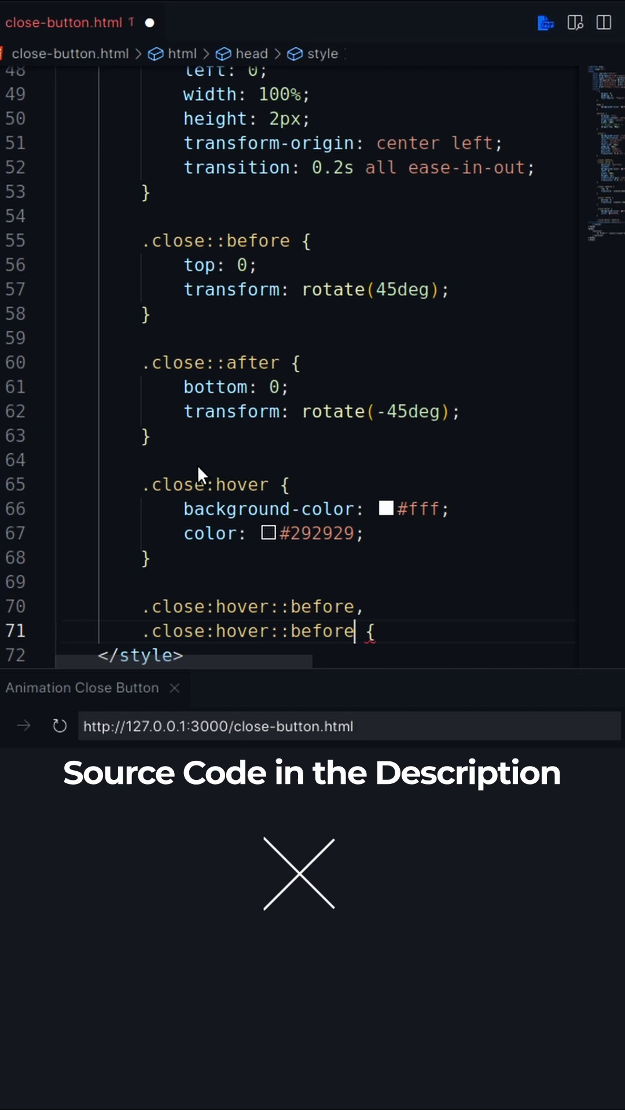
Set transform rotate(0deg) on the hovered lines, save, and enlarge the preview pane.
key("End")
key("Return")
type("tr")
key("Return")
type("r")
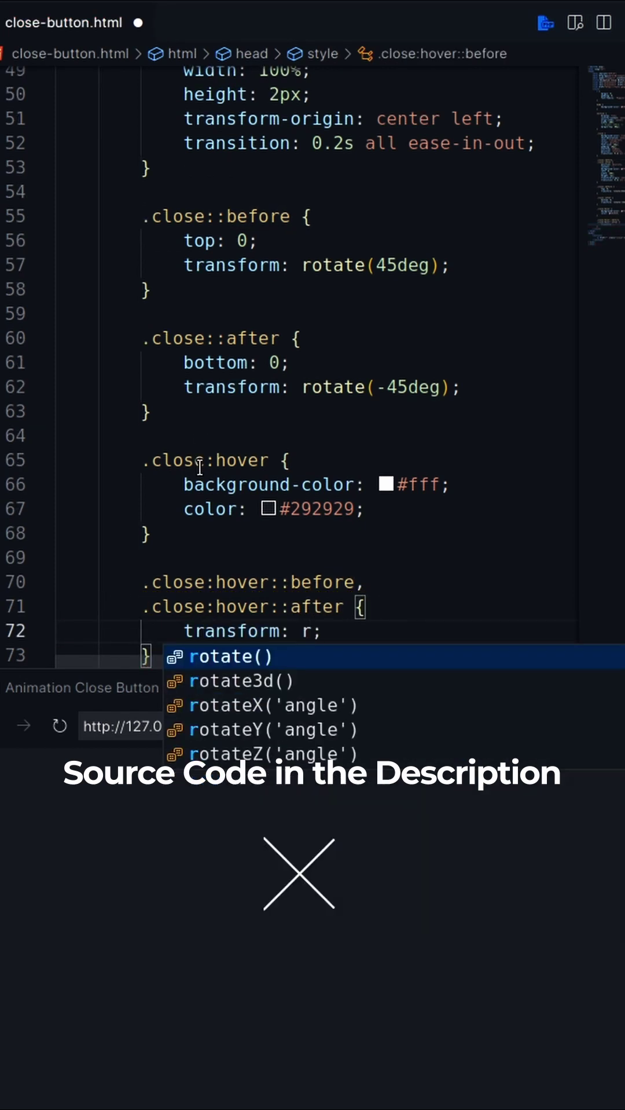
type("otate(0deg")
key("ctrl+s")
left_click_drag(312, 672, 266, 25)
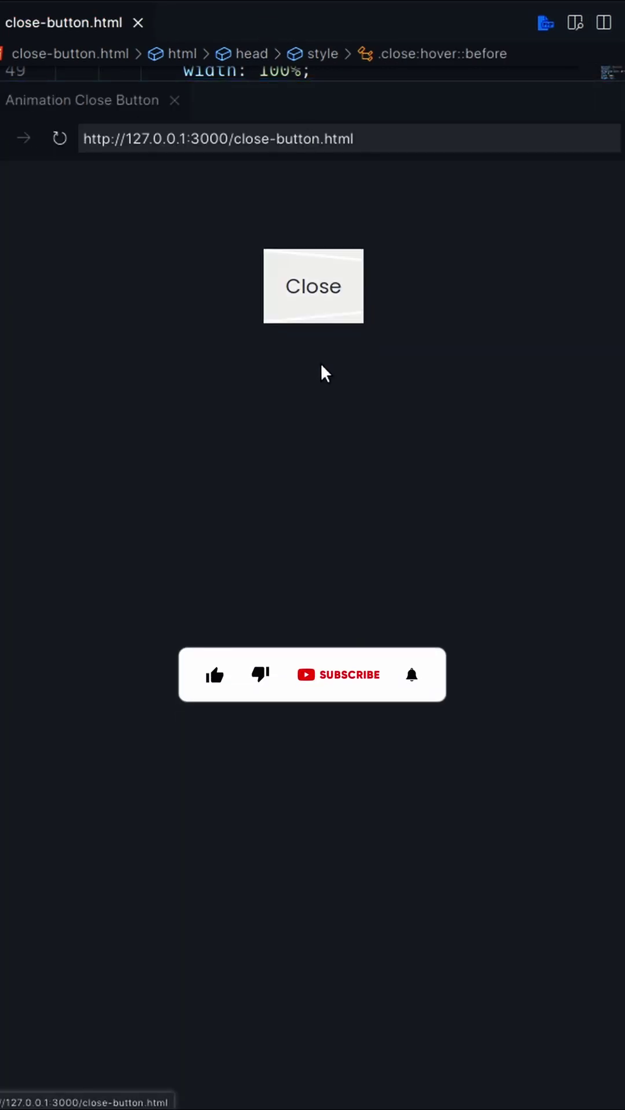